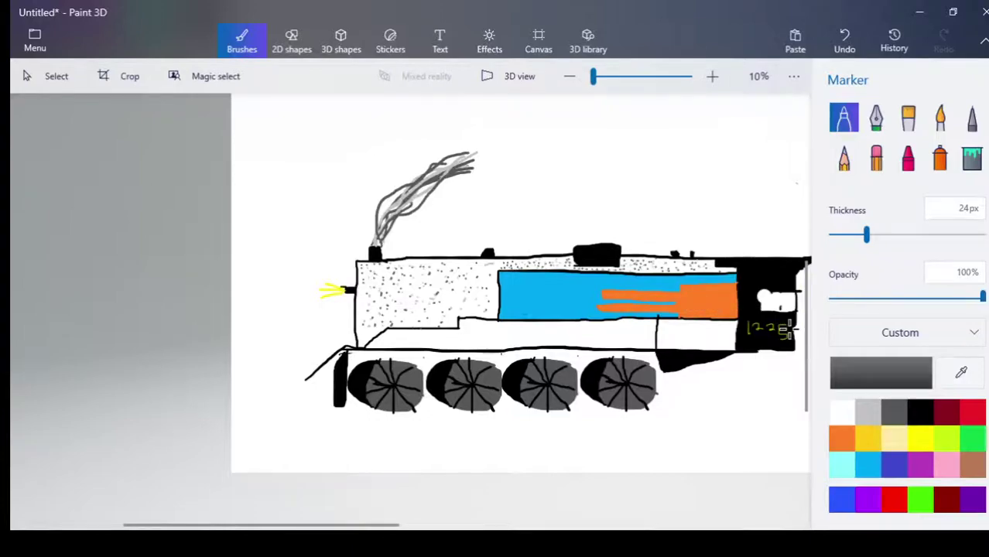
Draw the black details in the cab window, including a rounded shape on a stem and a filled dot on the white circle.
scroll(780, 317, "up", 3)
left_click_drag(780, 313, 797, 321)
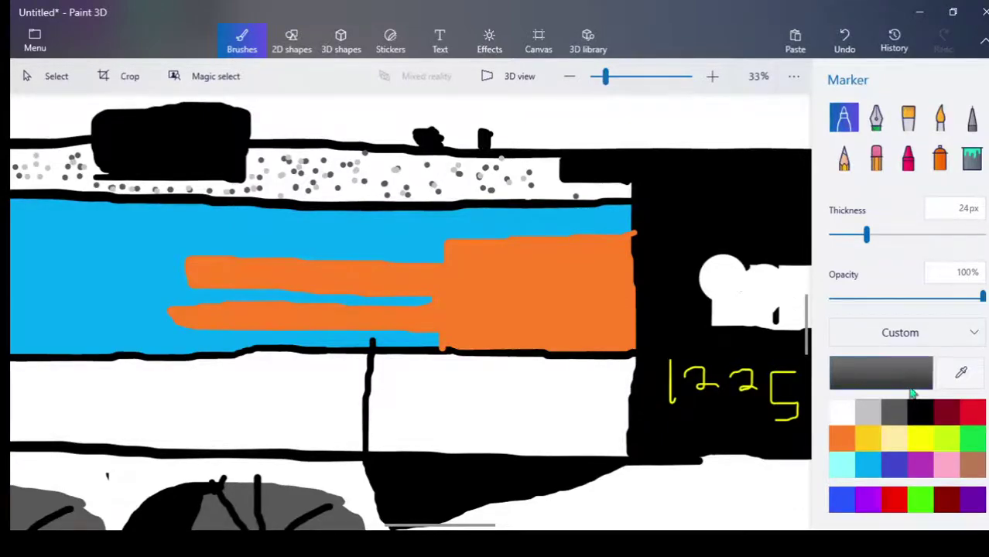
mouse_move(751, 304)
left_mouse_down()
mouse_move(751, 267)
mouse_move(751, 328)
left_mouse_up()
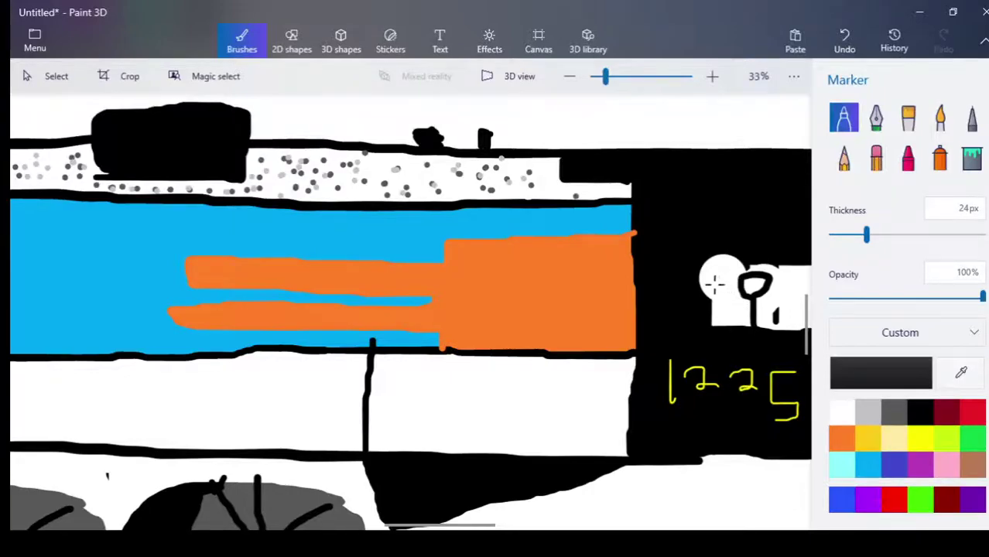
mouse_move(710, 290)
left_mouse_down()
mouse_move(713, 273)
mouse_move(721, 287)
left_mouse_up()
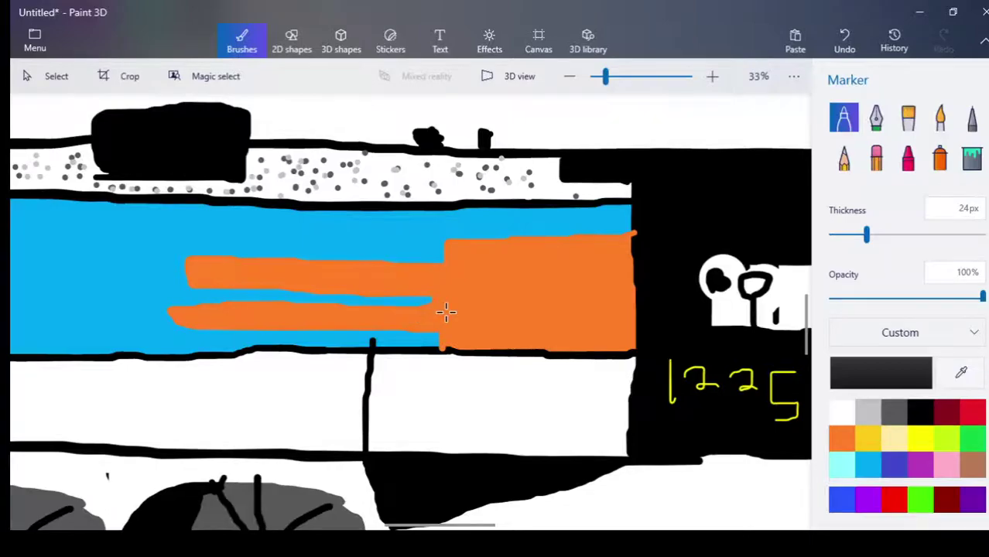
Outline the two orange tubes inside the blue boiler with the 24 px light gray Marker.
scroll(539, 279, "down", 4)
scroll(397, 280, "up", 3)
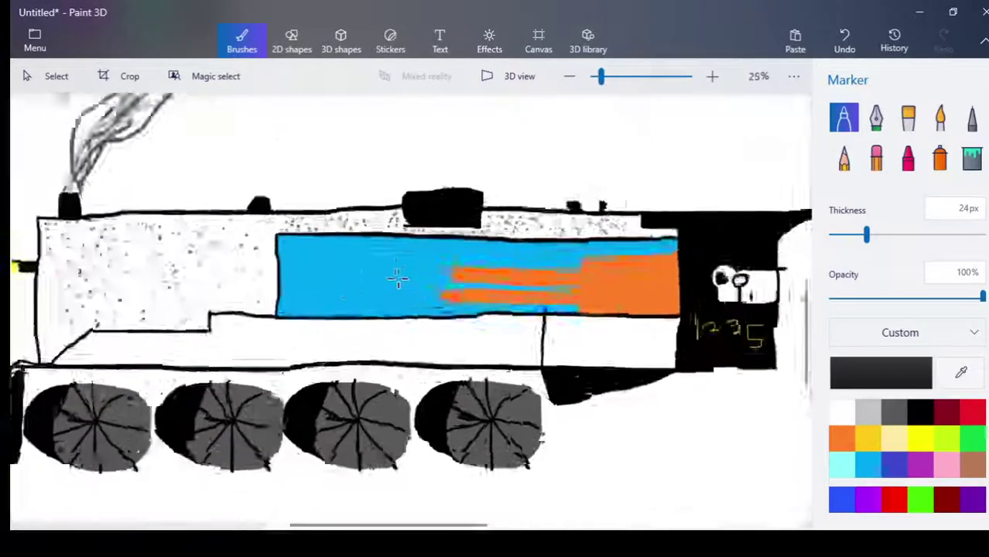
scroll(397, 280, "up", 1)
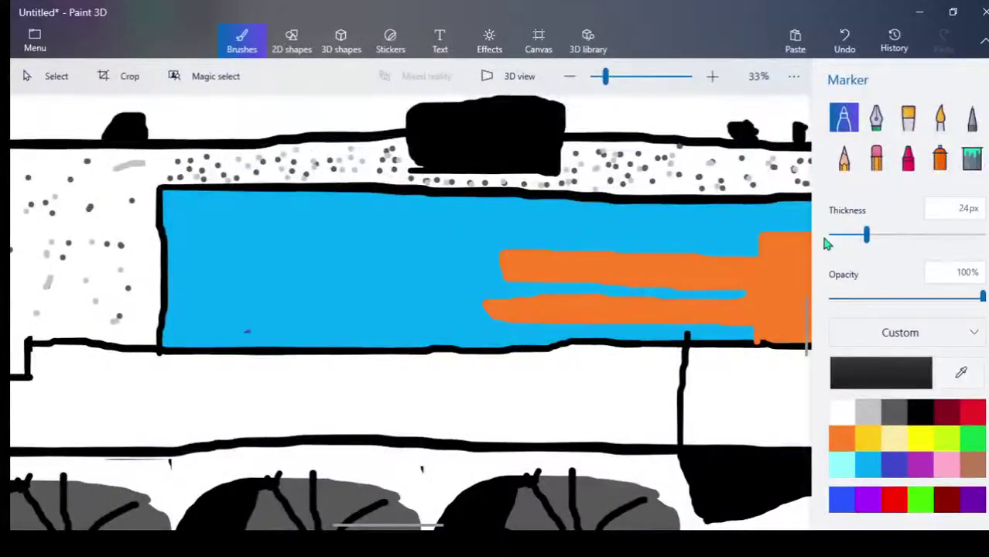
left_click(867, 408)
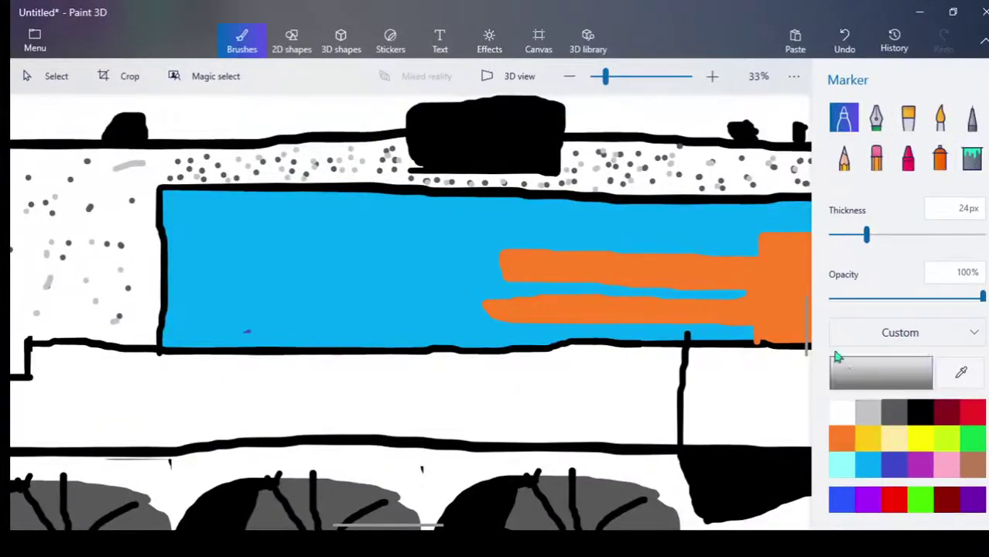
scroll(757, 238, "up", 3)
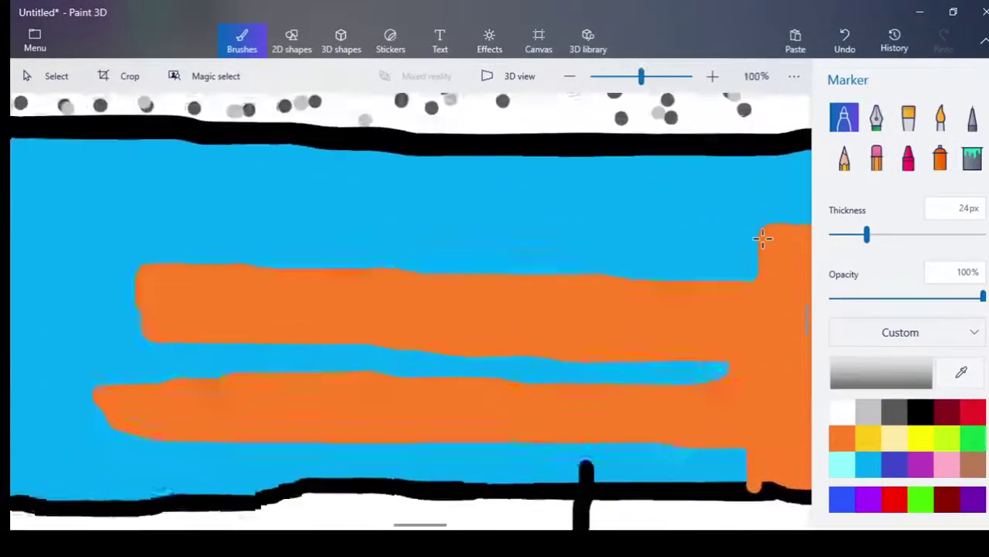
mouse_move(758, 225)
left_mouse_down()
mouse_move(752, 283)
mouse_move(710, 291)
mouse_move(267, 269)
mouse_move(34, 270)
left_mouse_up()
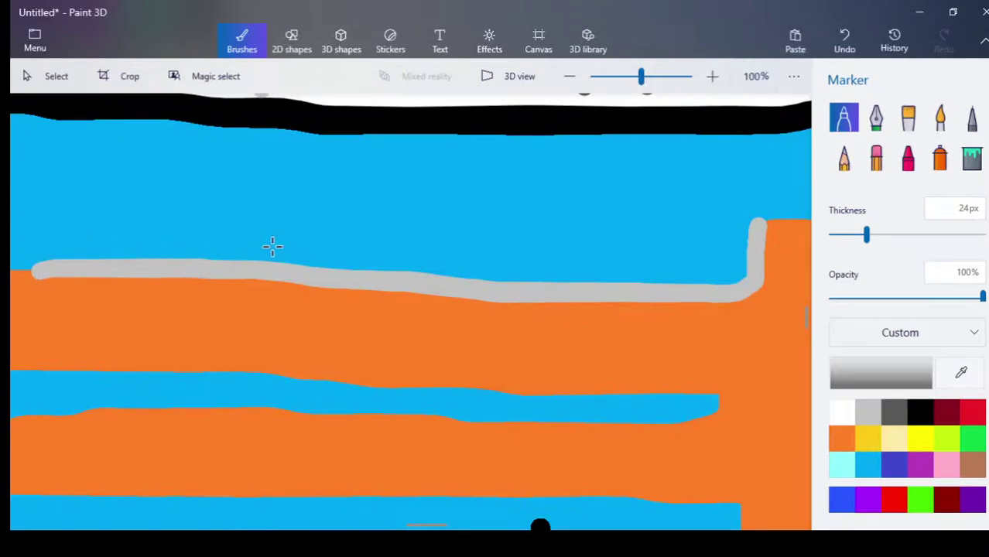
scroll(271, 246, "down", 3)
mouse_move(114, 261)
left_mouse_down()
mouse_move(49, 268)
mouse_move(37, 276)
mouse_move(39, 315)
mouse_move(78, 336)
mouse_move(602, 355)
mouse_move(579, 371)
mouse_move(465, 378)
mouse_move(139, 375)
mouse_move(11, 386)
mouse_move(31, 410)
mouse_move(66, 425)
mouse_move(300, 443)
mouse_move(547, 436)
mouse_move(624, 446)
mouse_move(621, 473)
left_mouse_up()
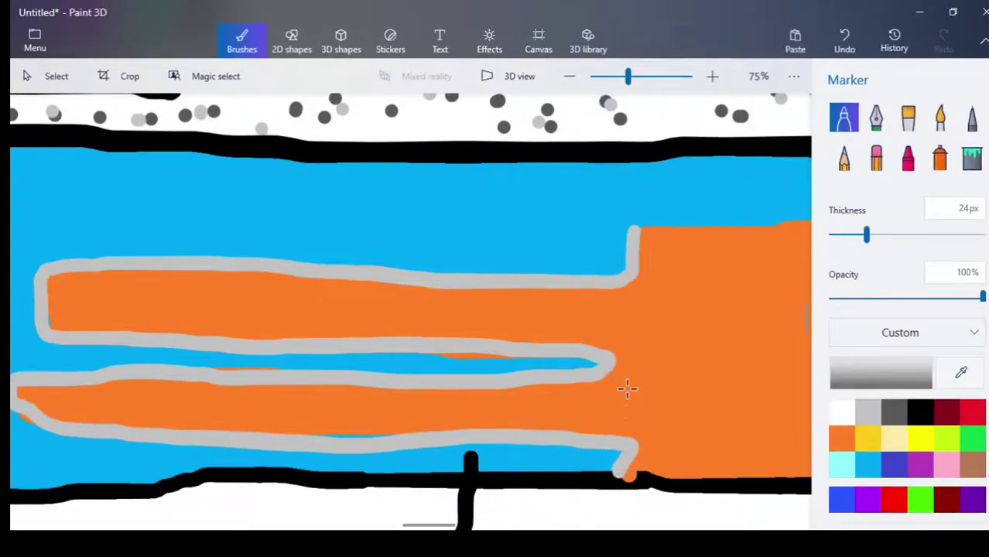
Close the lower end of the light gray outline and extend it along the orange firebox's upper edge to the cab.
scroll(627, 390, "down", 5)
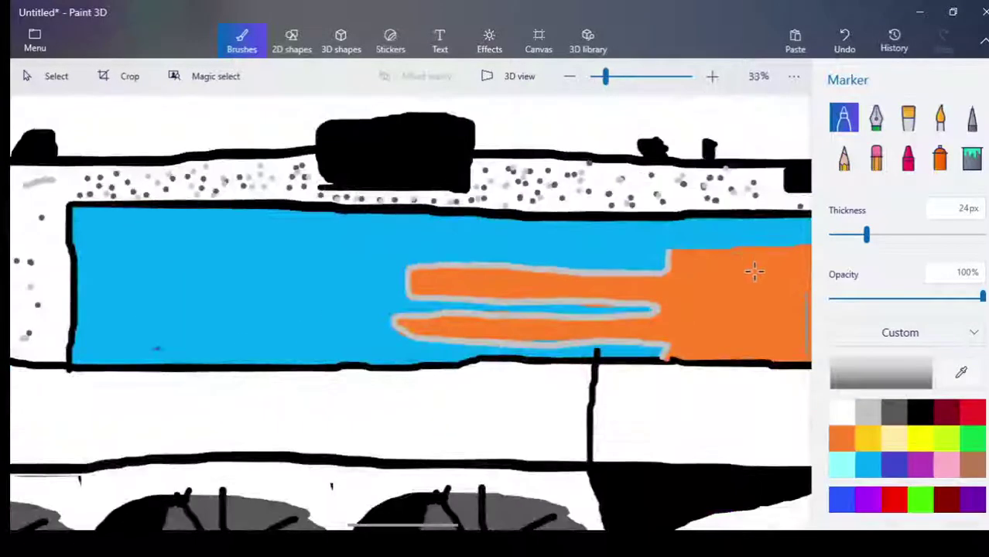
left_click_drag(670, 362, 664, 358)
left_click_drag(673, 252, 830, 243)
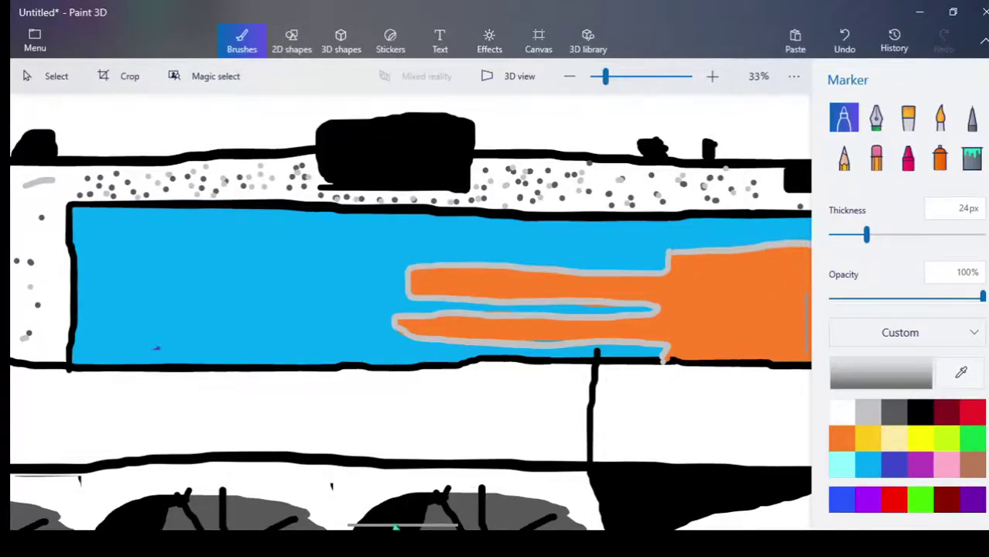
scroll(394, 527, "right", 5)
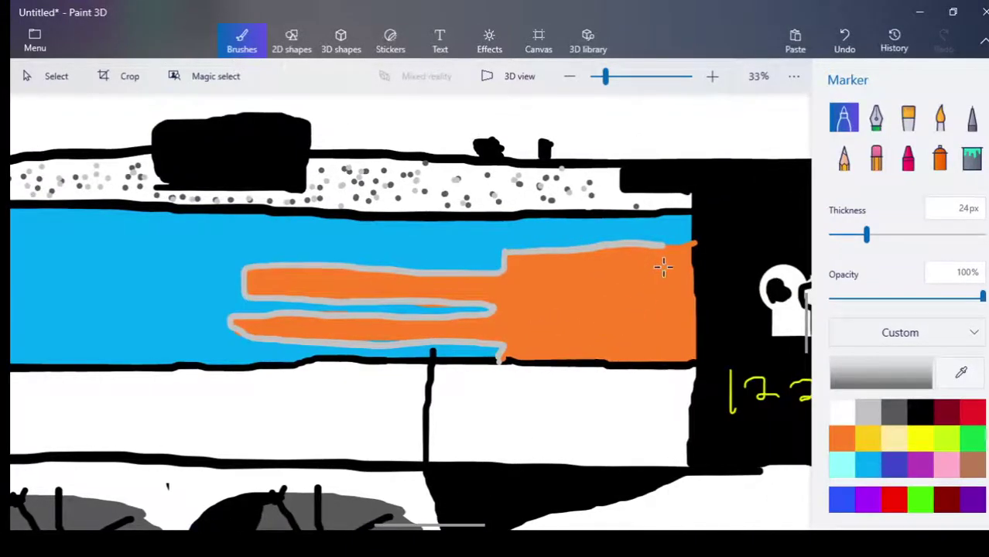
left_click_drag(693, 236, 662, 242)
left_click(975, 159)
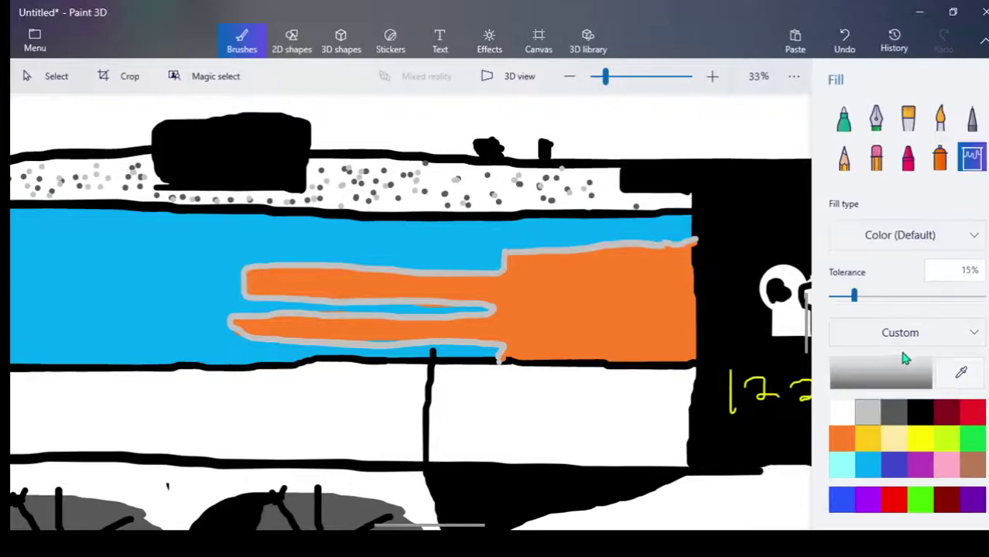
left_click(916, 412)
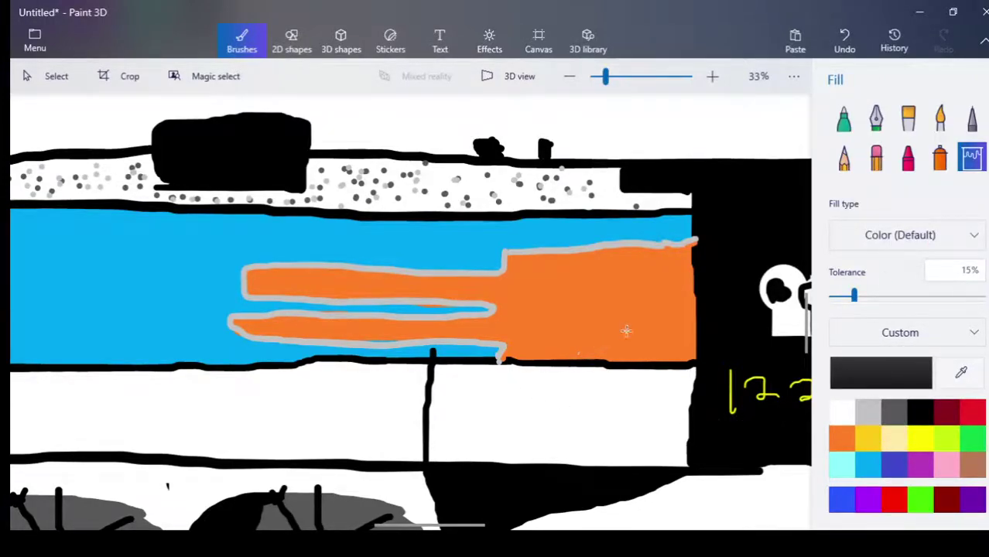
left_click(870, 410)
left_click(843, 116)
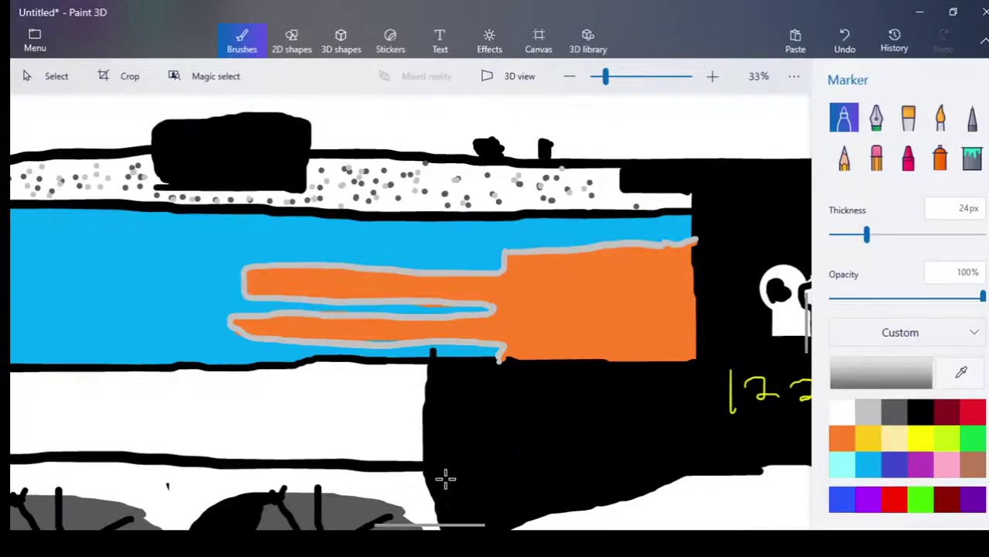
mouse_move(422, 469)
left_mouse_down()
mouse_move(689, 468)
mouse_move(704, 457)
mouse_move(715, 410)
mouse_move(696, 353)
left_mouse_up()
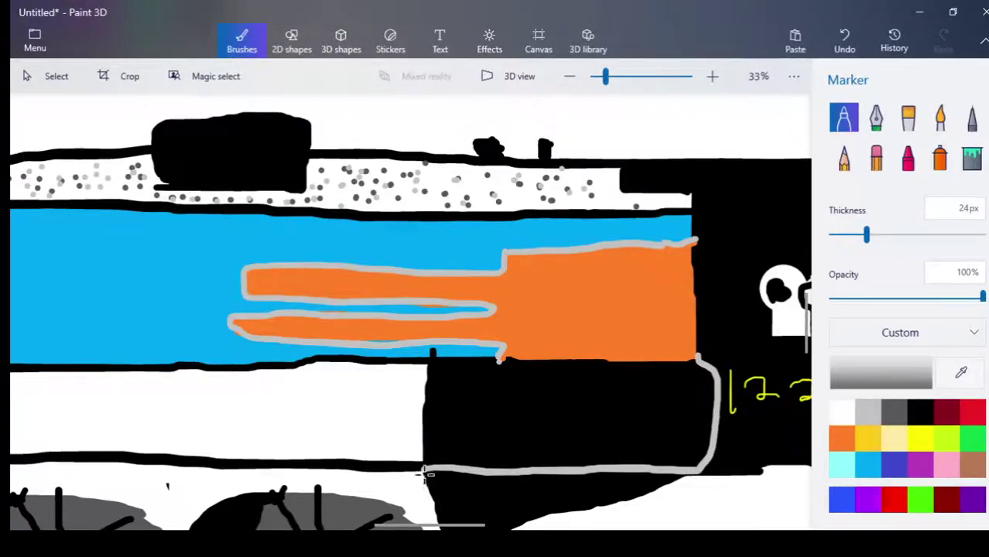
left_click_drag(418, 466, 419, 468)
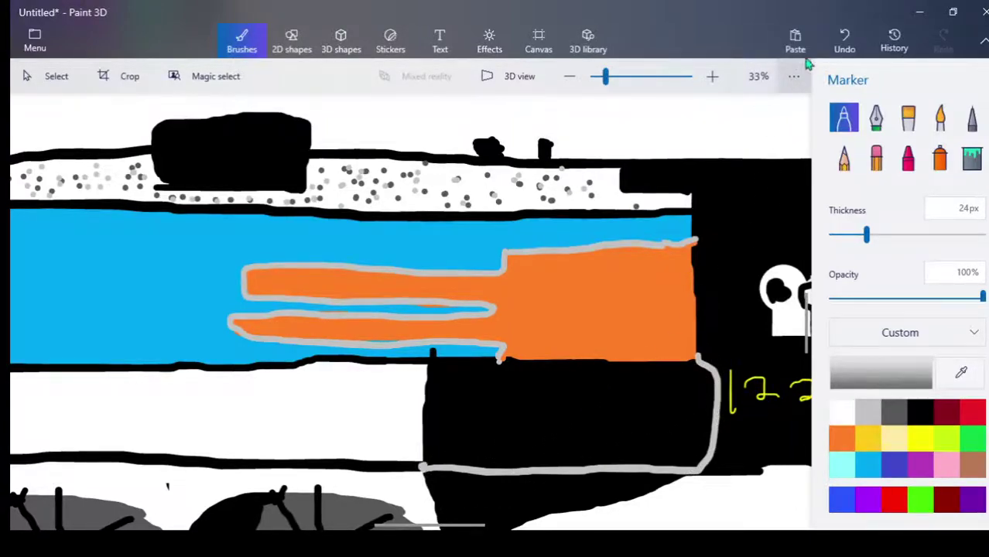
left_click(849, 32)
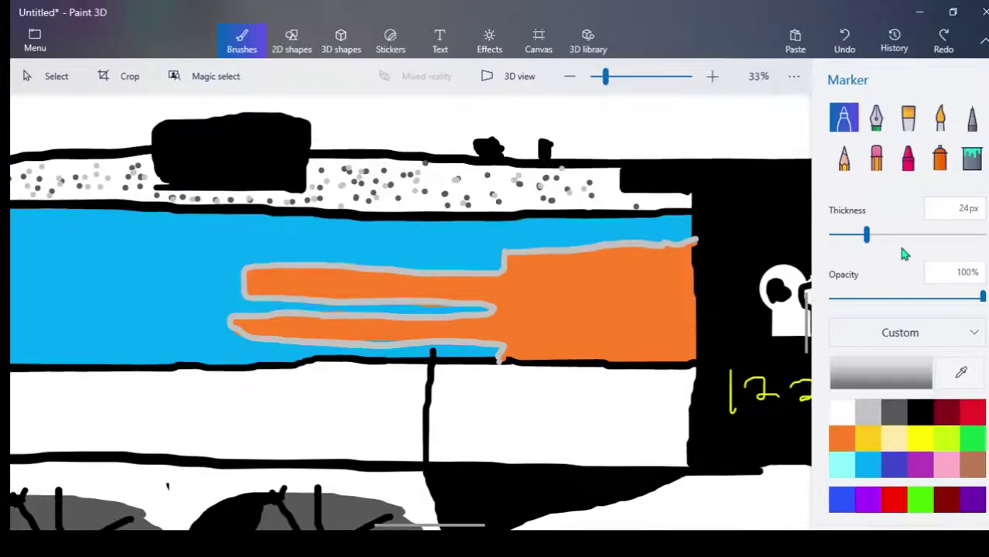
Scatter light gray ash flecks in the white box below the firebox and draw gold flames inside the orange firebox.
mouse_move(611, 411)
left_mouse_down()
mouse_move(572, 446)
mouse_move(510, 443)
mouse_move(477, 411)
mouse_move(534, 388)
mouse_move(633, 391)
mouse_move(598, 428)
mouse_move(553, 400)
mouse_move(611, 432)
left_mouse_up()
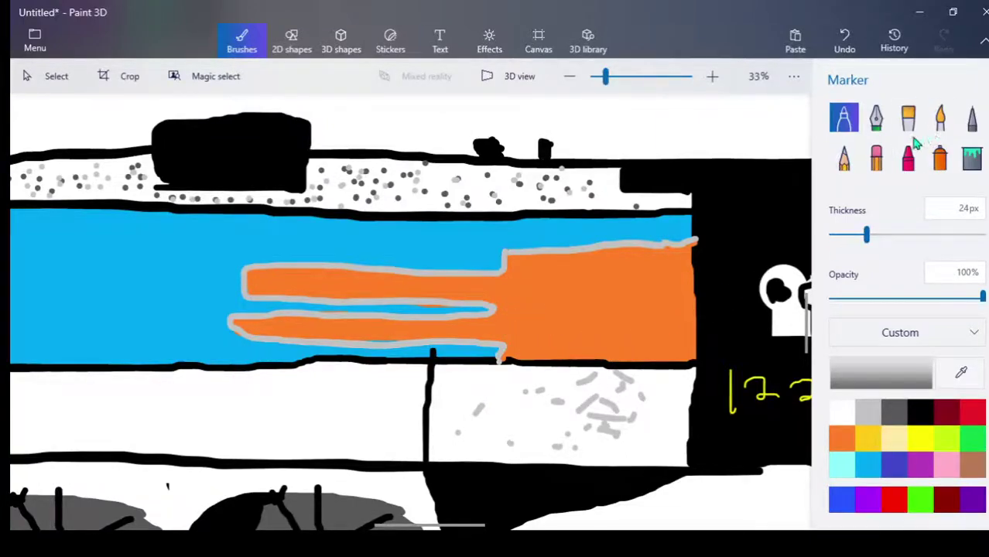
left_click(868, 438)
mouse_move(582, 358)
left_mouse_down()
mouse_move(590, 280)
mouse_move(600, 280)
mouse_move(608, 368)
mouse_move(636, 276)
mouse_move(639, 350)
mouse_move(613, 258)
mouse_move(605, 391)
left_mouse_up()
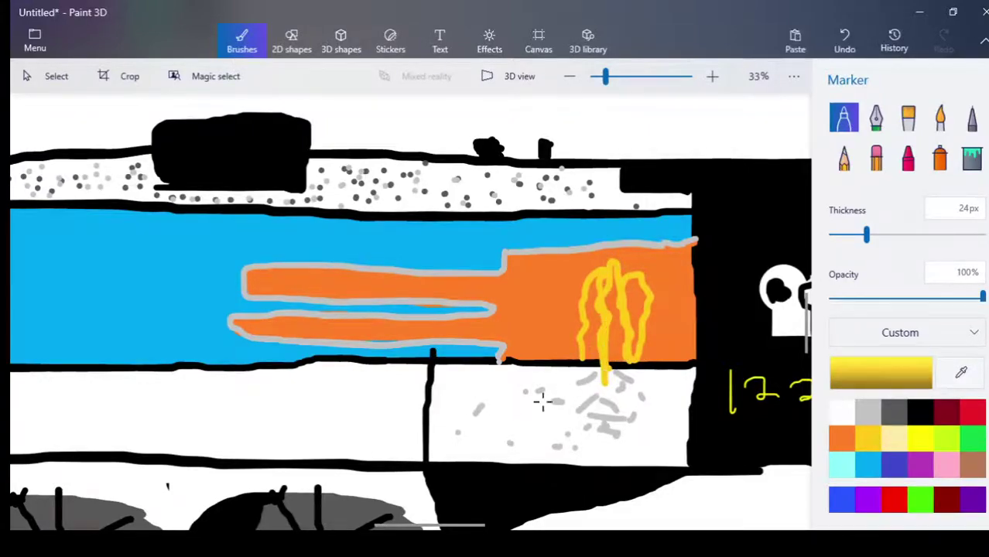
scroll(431, 501, "down", 2)
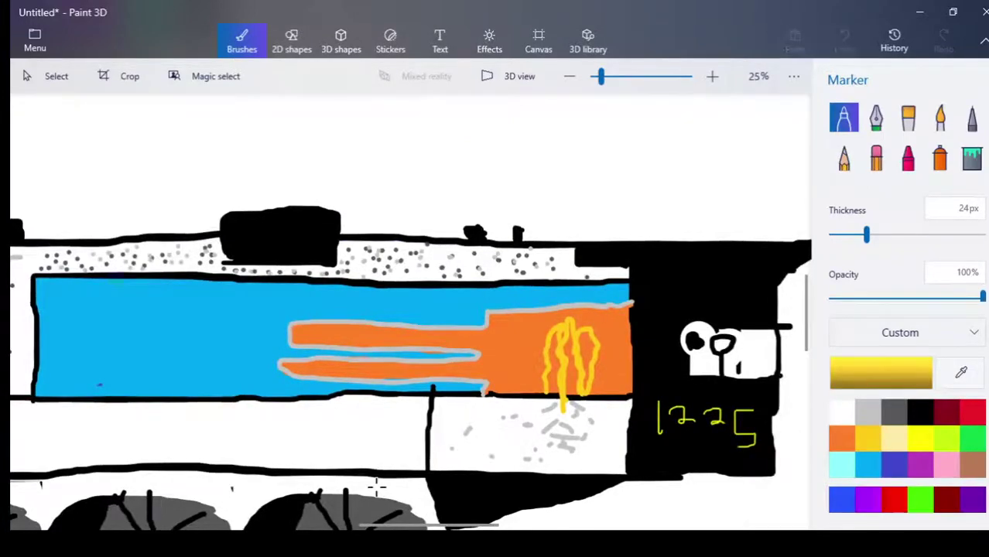
mouse_move(375, 488)
left_mouse_down()
mouse_move(414, 498)
mouse_move(421, 488)
mouse_move(427, 520)
mouse_move(434, 486)
left_mouse_up()
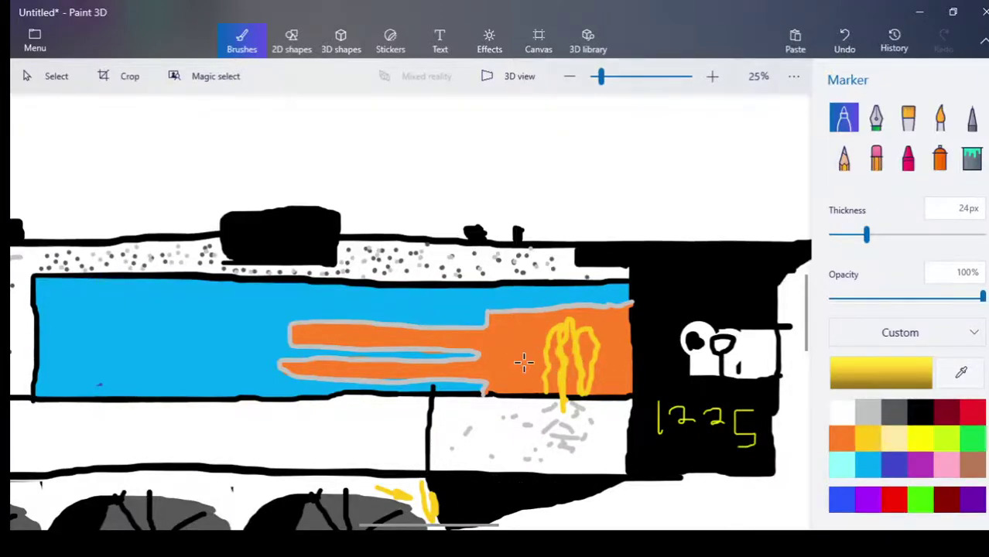
scroll(697, 298, "down", 3)
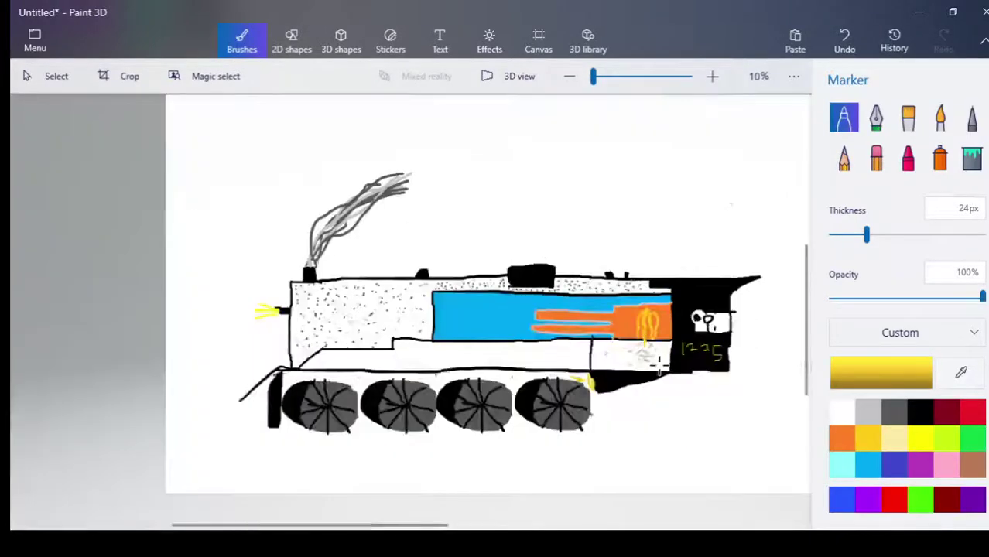
scroll(657, 363, "up", 3)
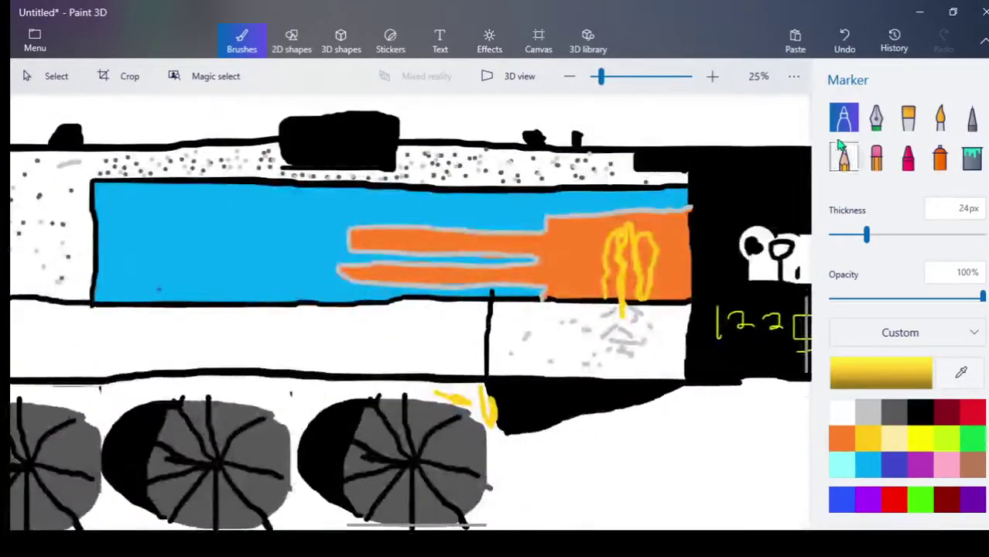
left_click(836, 56)
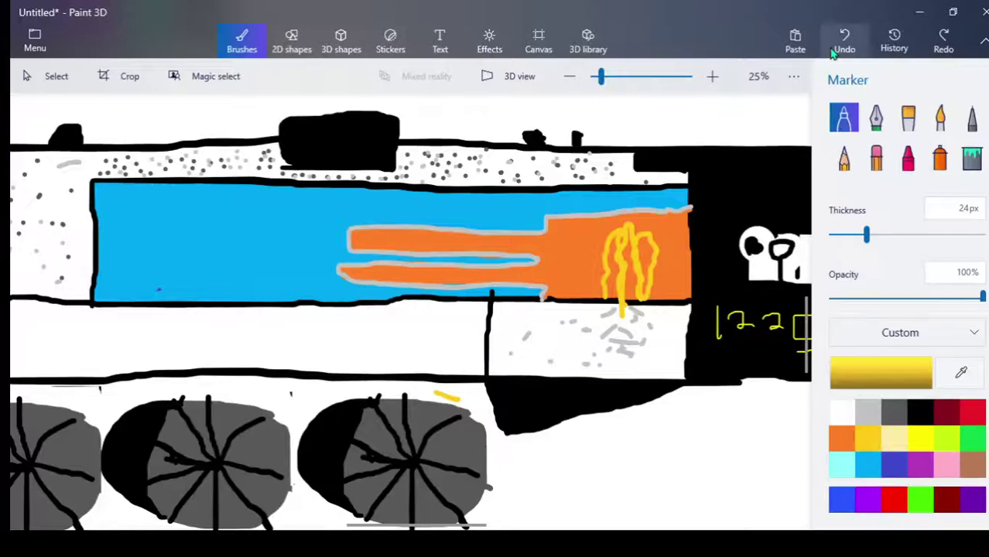
left_click(841, 38)
scroll(763, 104, "down", 3)
scroll(388, 159, "up", 3)
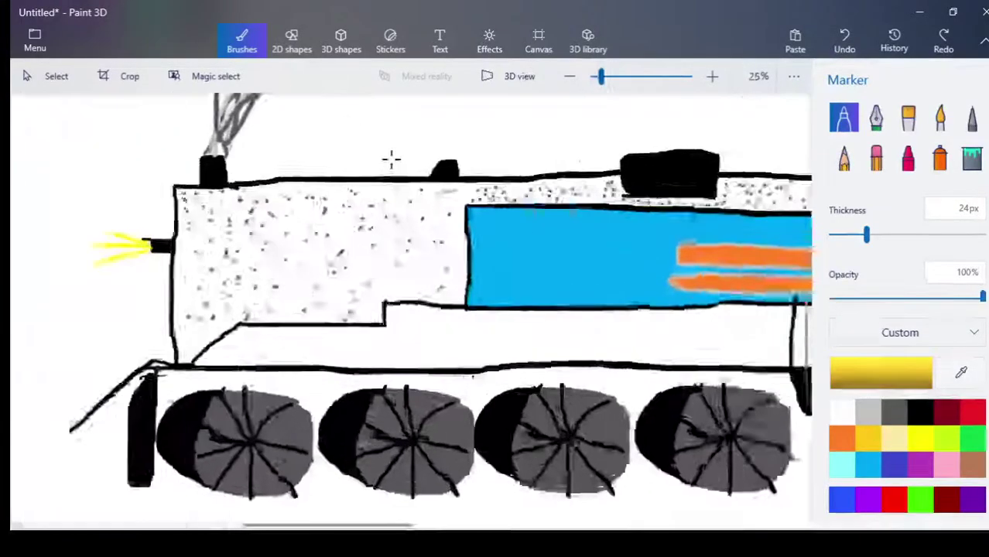
scroll(380, 190, "down", 3)
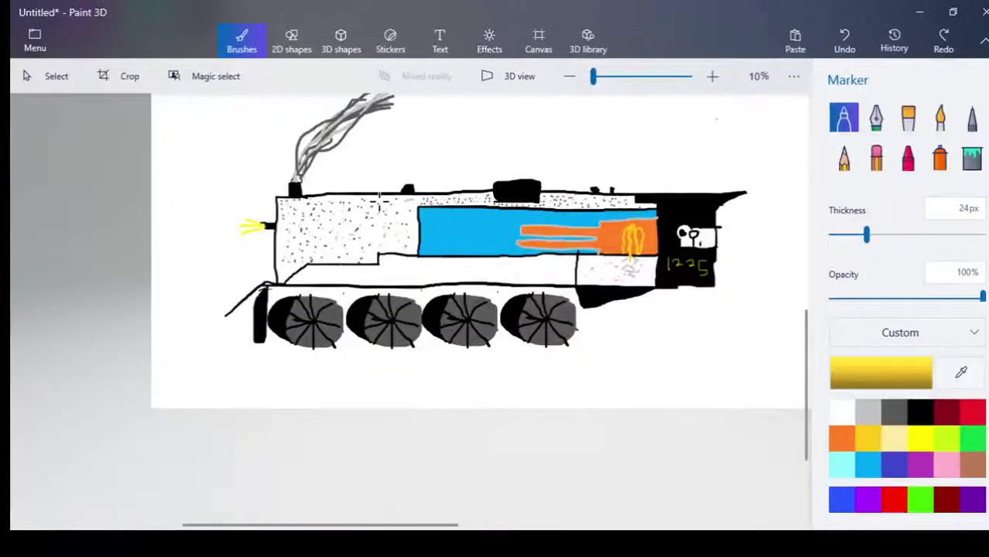
scroll(378, 199, "up", 4)
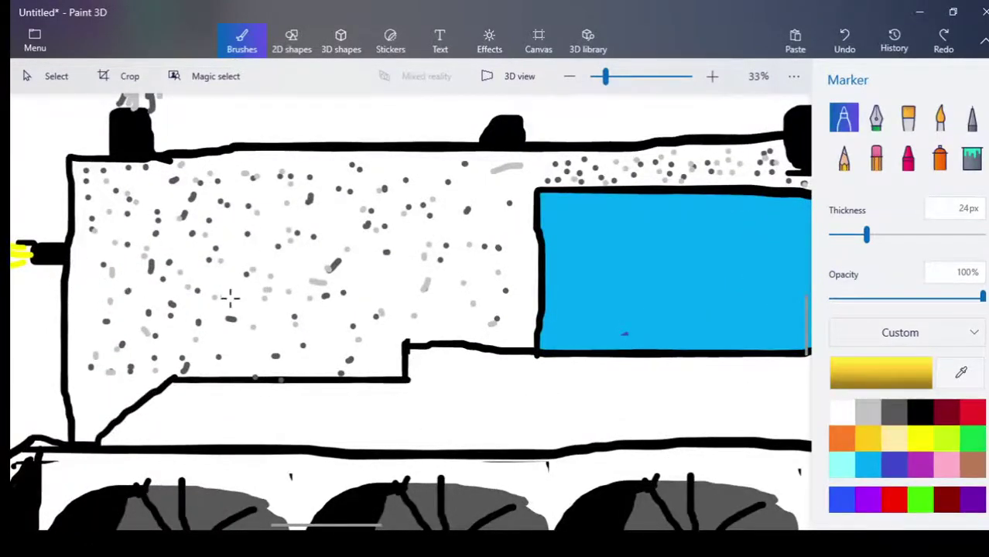
scroll(229, 290, "down", 4)
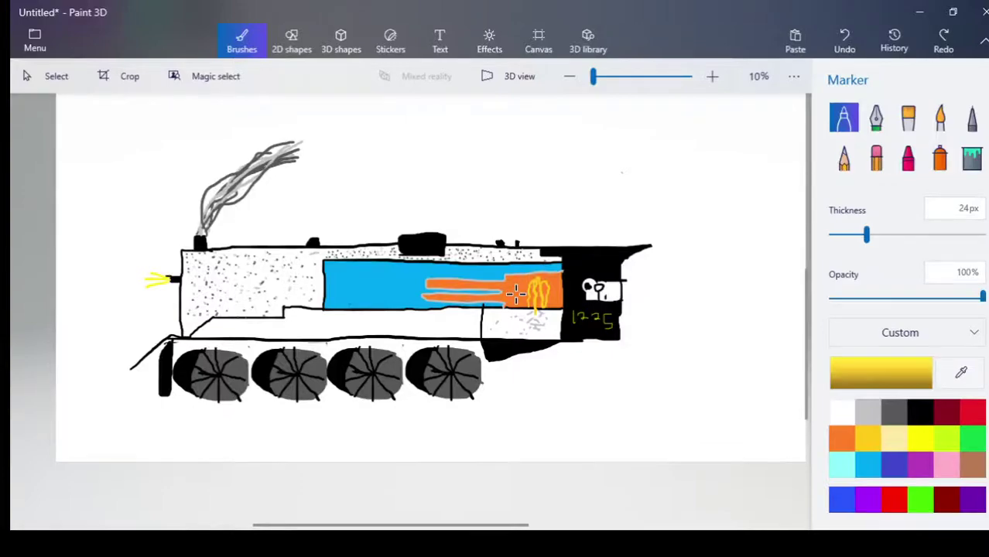
scroll(515, 292, "up", 3)
scroll(512, 271, "down", 3)
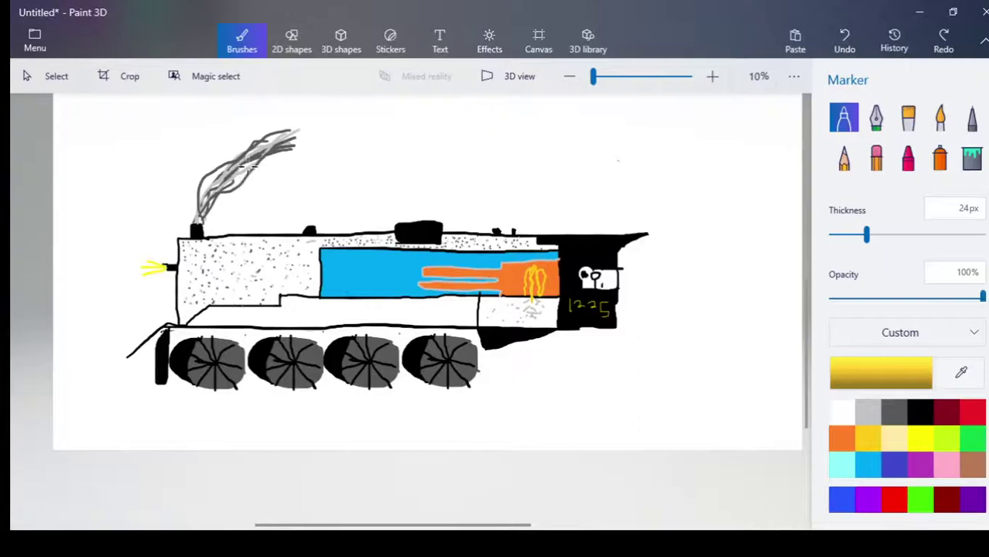
Annotate the locomotive with gold arrows pointing to the smokestack, the small circled dome and the black block ahead of the wheels.
mouse_move(323, 135)
left_mouse_down()
mouse_move(205, 221)
mouse_move(248, 215)
left_mouse_up()
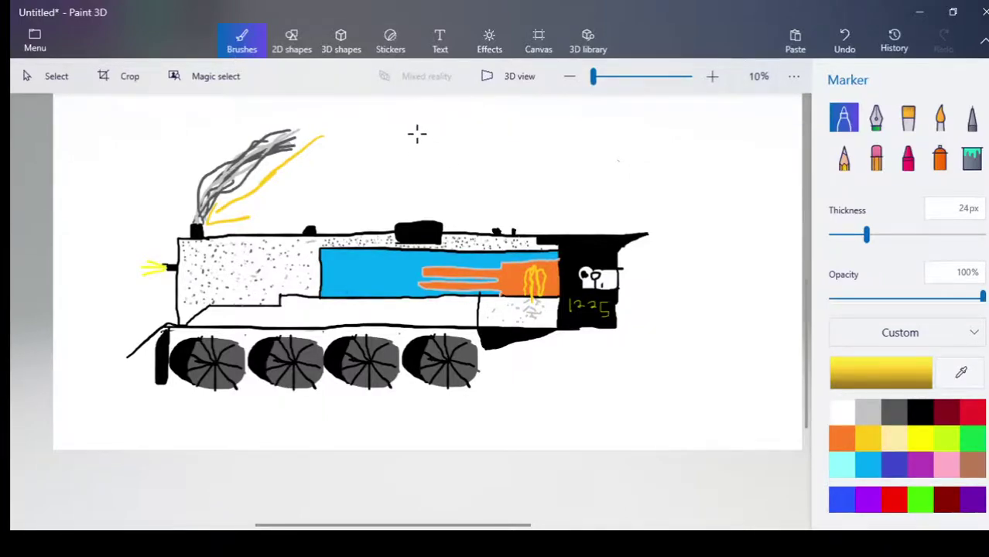
mouse_move(417, 134)
left_mouse_down()
mouse_move(331, 220)
mouse_move(300, 234)
mouse_move(325, 220)
mouse_move(314, 217)
left_mouse_up()
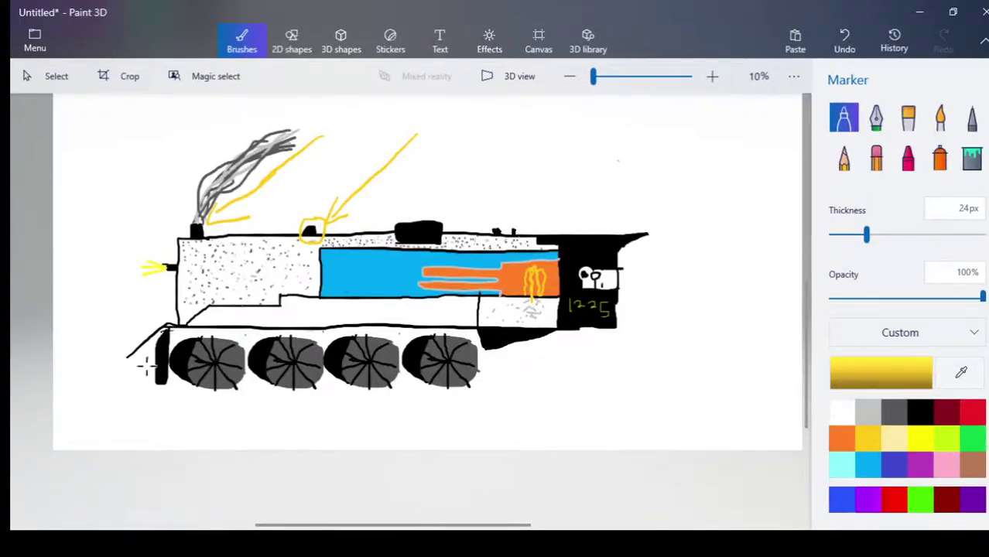
mouse_move(92, 351)
left_mouse_down()
mouse_move(140, 342)
mouse_move(149, 348)
mouse_move(115, 367)
mouse_move(159, 361)
mouse_move(151, 370)
left_mouse_up()
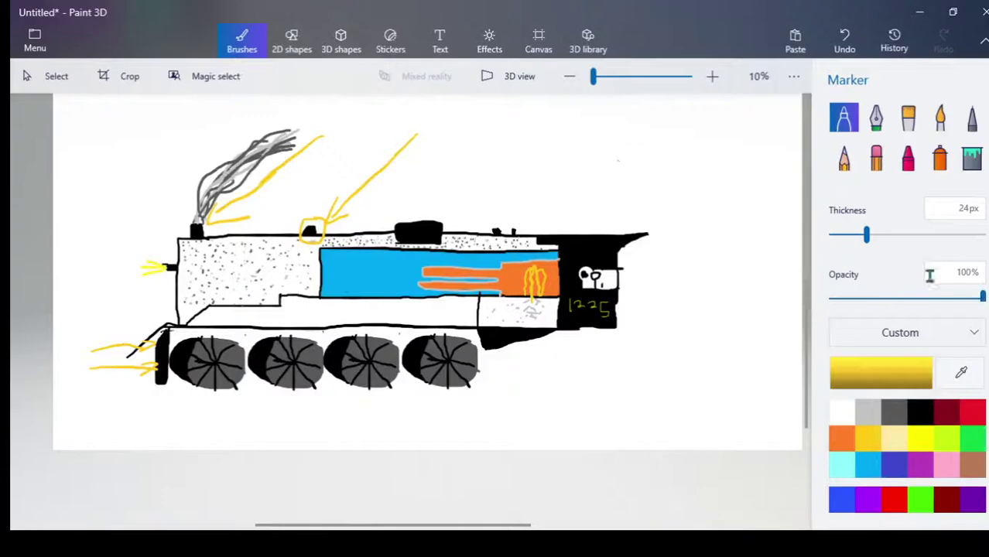
Draw light gray connecting rods across all four wheels with the 24 px Marker, starting at the black block ahead of them.
left_click(893, 411)
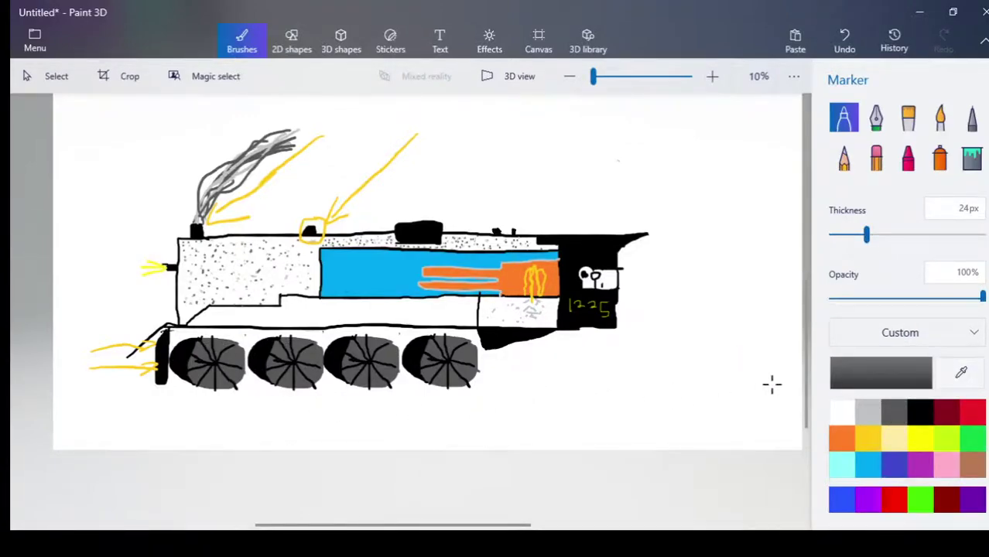
left_click(874, 411)
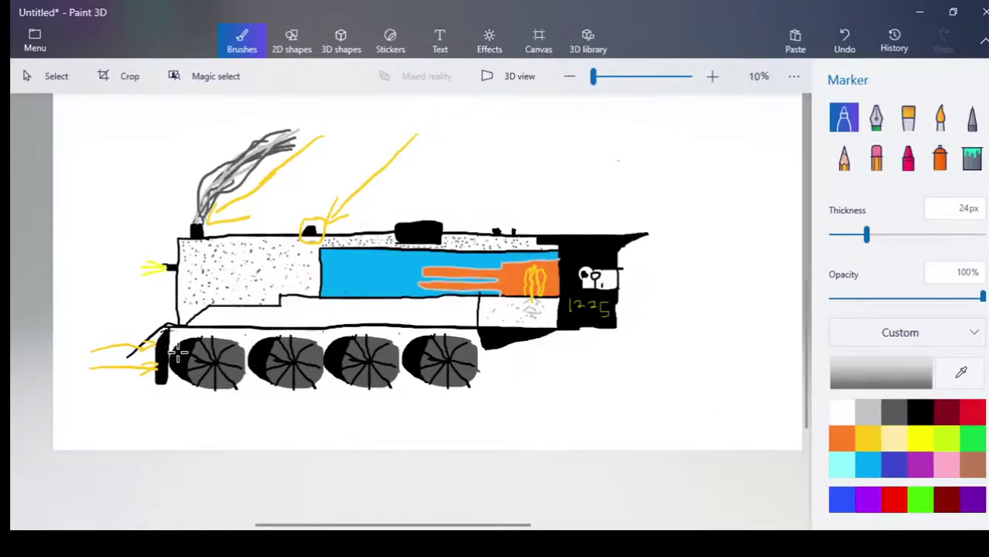
mouse_move(166, 348)
left_mouse_down()
mouse_move(206, 348)
mouse_move(172, 358)
mouse_move(198, 369)
left_mouse_up()
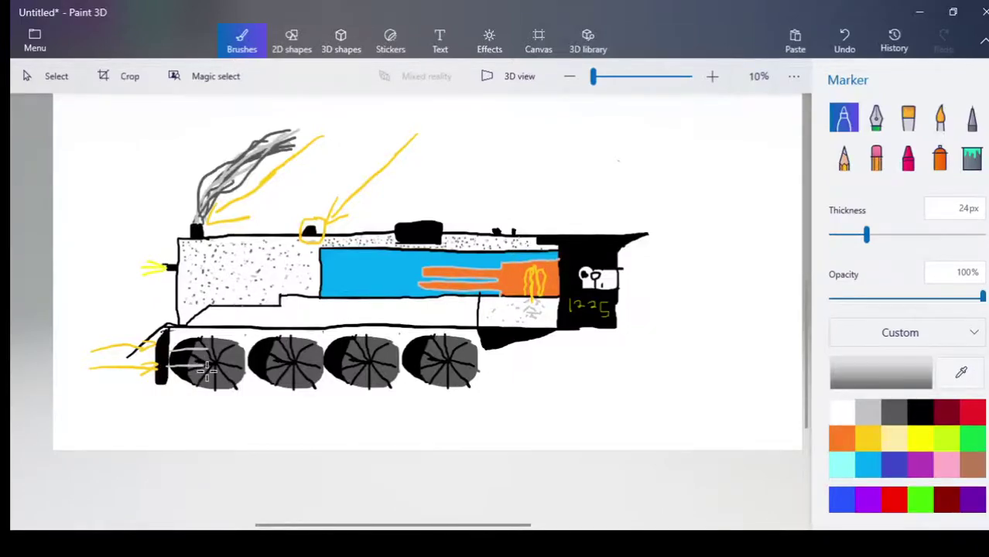
left_click_drag(205, 345, 207, 365)
left_click_drag(208, 354, 290, 358)
left_click_drag(220, 358, 372, 362)
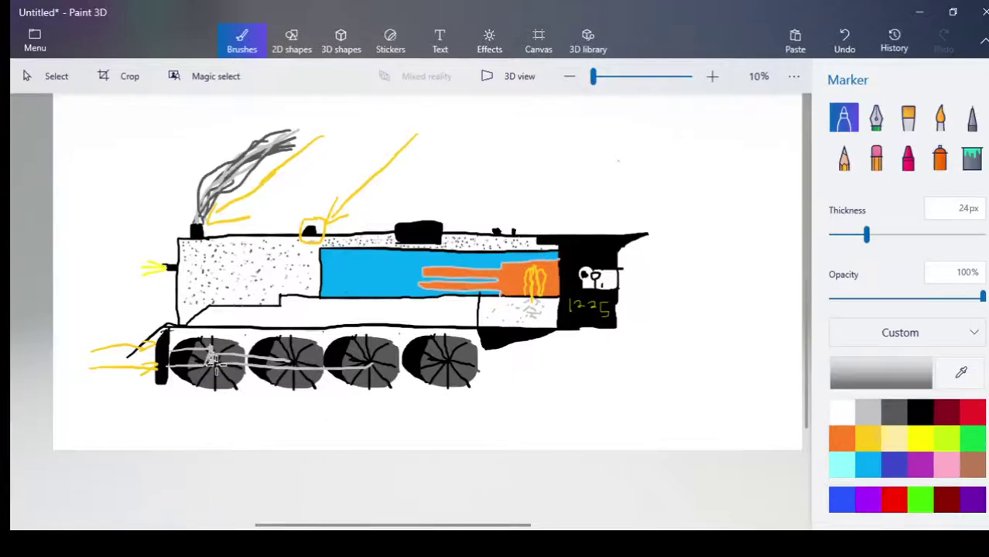
left_click_drag(225, 362, 475, 360)
left_click_drag(367, 363, 450, 360)
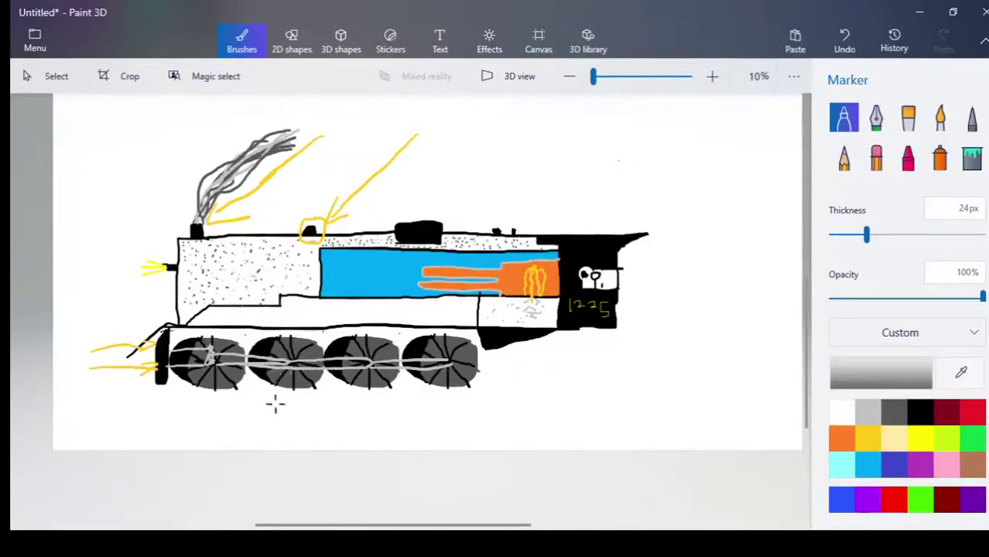
Add gold arrows pointing to the underside of the third wheel, the cab's lower rear corner and the cab window.
left_click(867, 438)
mouse_move(383, 422)
left_mouse_down()
mouse_move(338, 400)
mouse_move(383, 403)
left_mouse_up()
scroll(468, 361, "up", 3)
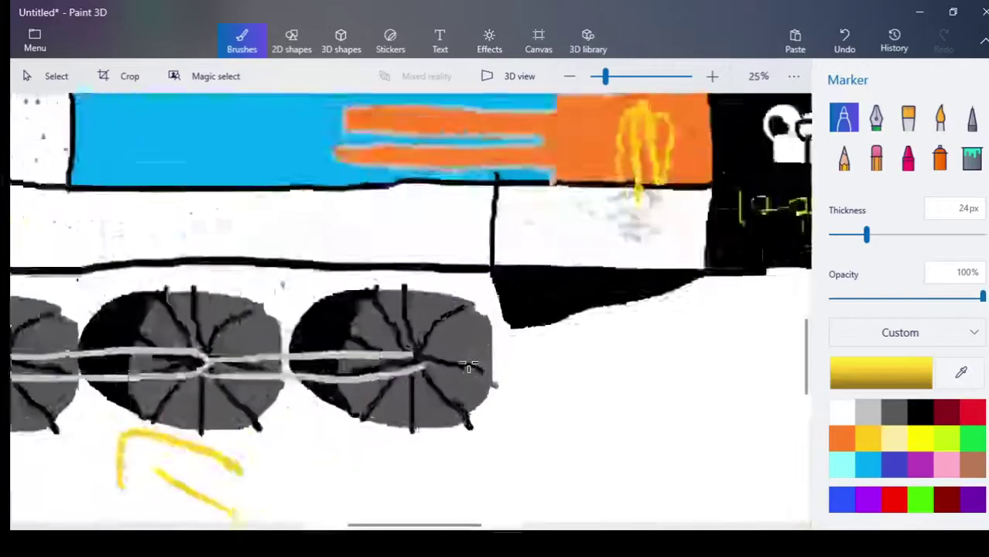
scroll(468, 361, "down", 3)
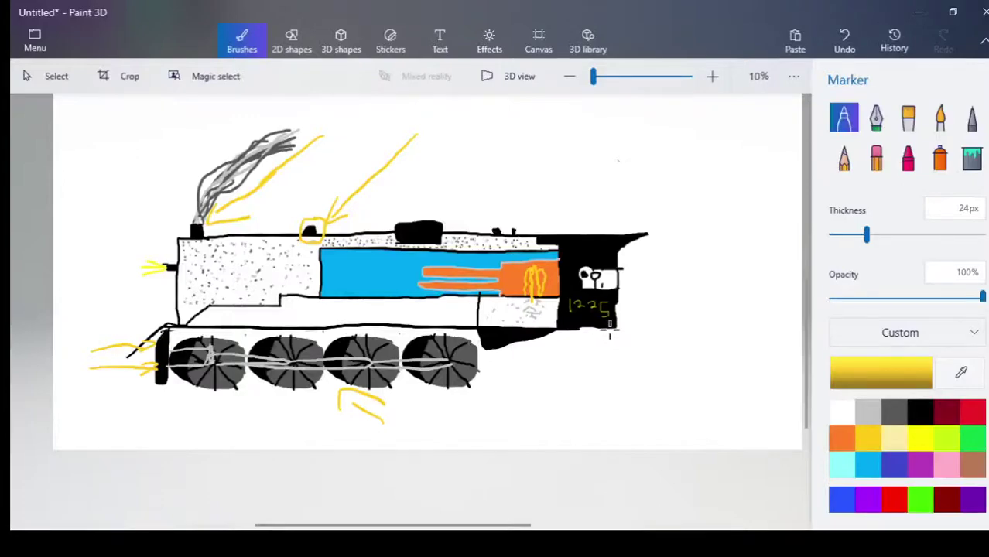
mouse_move(662, 417)
left_mouse_down()
mouse_move(636, 357)
mouse_move(624, 359)
mouse_move(683, 370)
left_mouse_up()
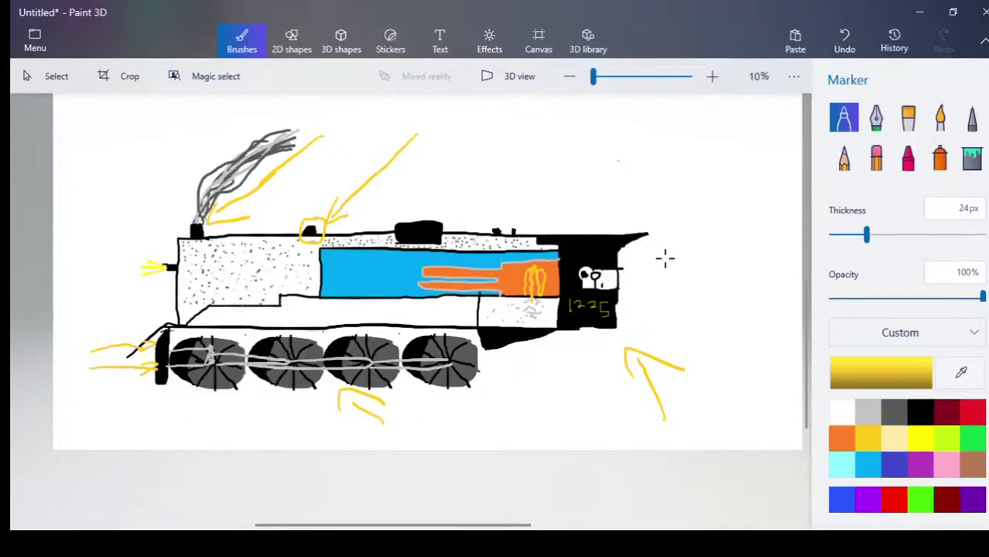
mouse_move(680, 244)
left_mouse_down()
mouse_move(624, 271)
mouse_move(662, 274)
left_mouse_up()
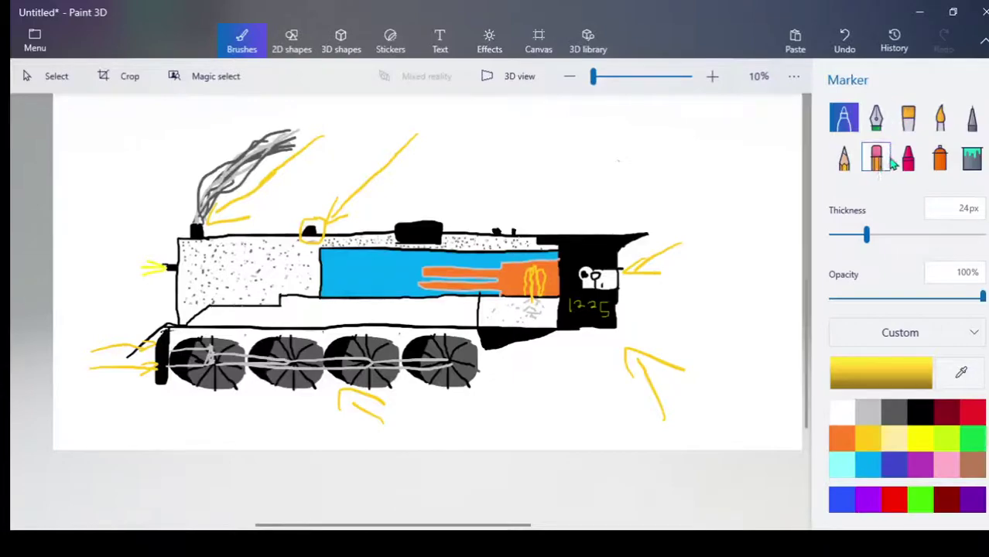
Draw a black L-shaped hitch extending from the cab's lower rear edge and fill it with black.
left_click(920, 416)
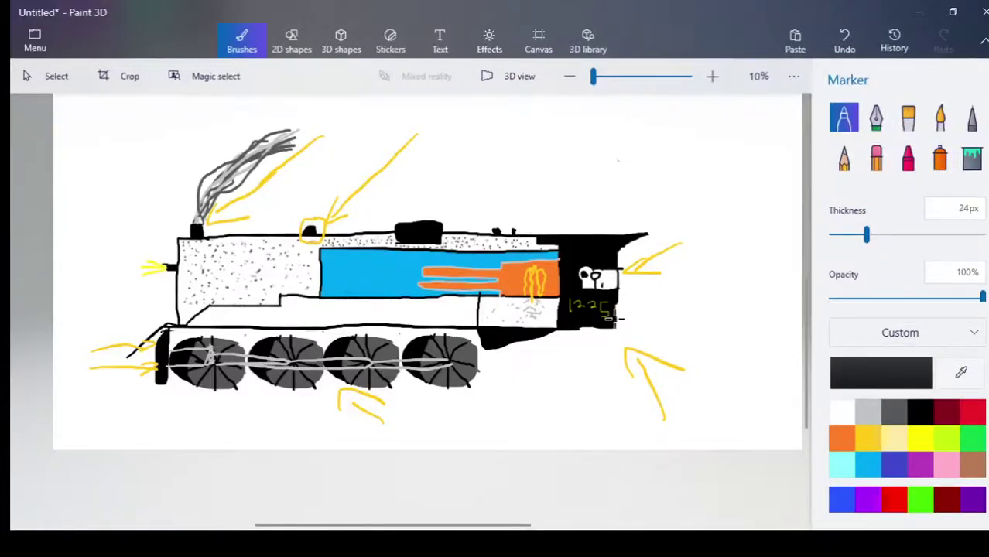
left_click_drag(615, 315, 653, 312)
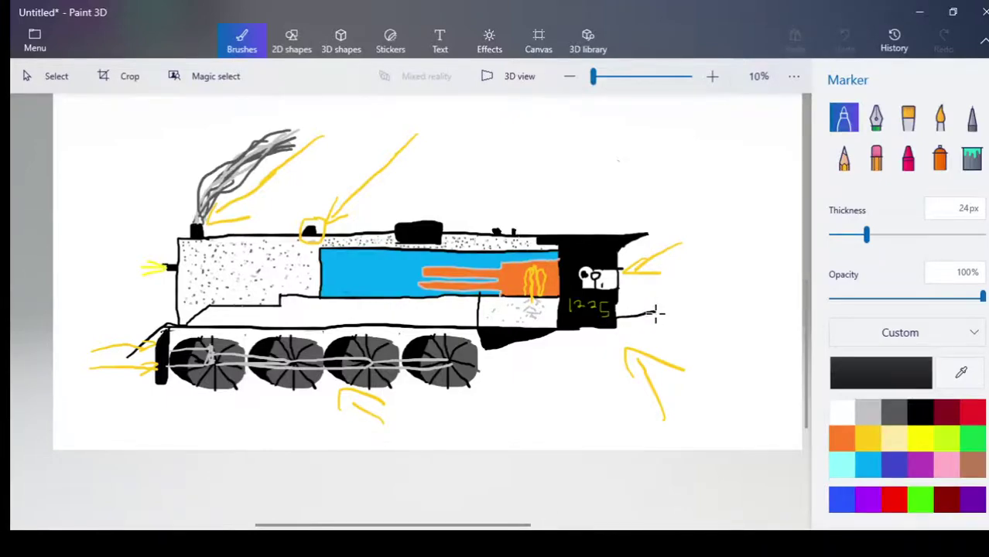
mouse_move(656, 346)
left_mouse_down()
mouse_move(655, 363)
mouse_move(648, 326)
mouse_move(615, 321)
left_mouse_up()
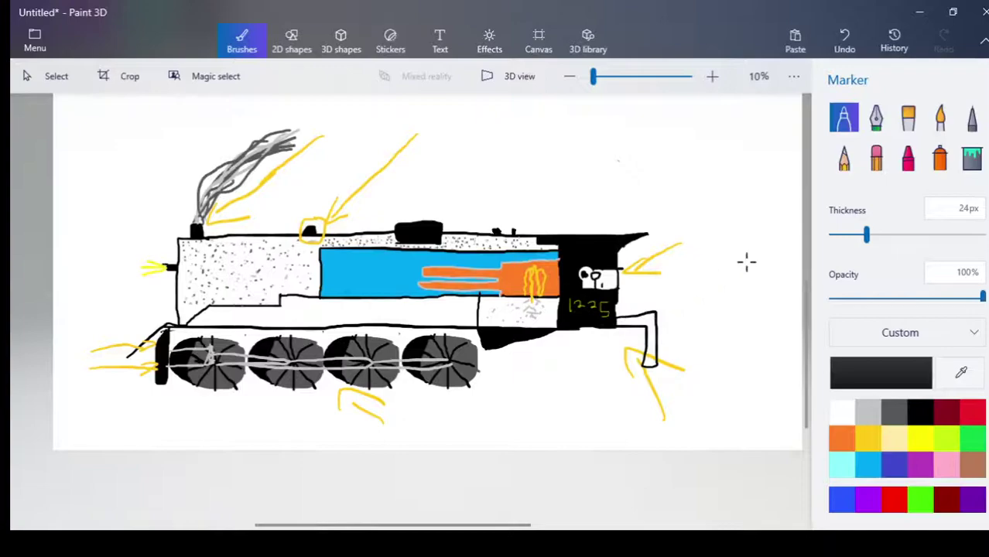
left_click(970, 158)
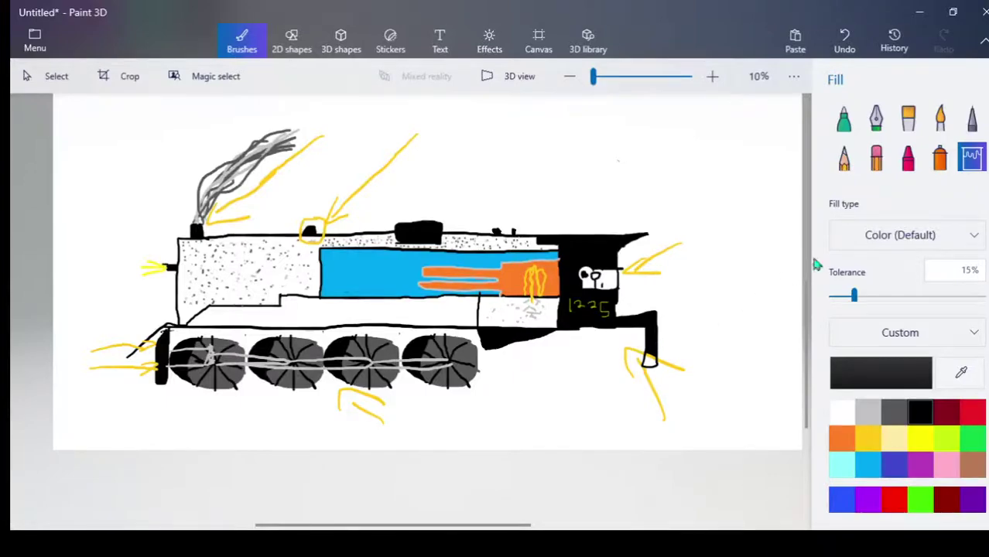
Draw a black-filled tender coupled to the hitch behind the cab, and add a short black horizontal bar between cab and tender.
left_click(847, 122)
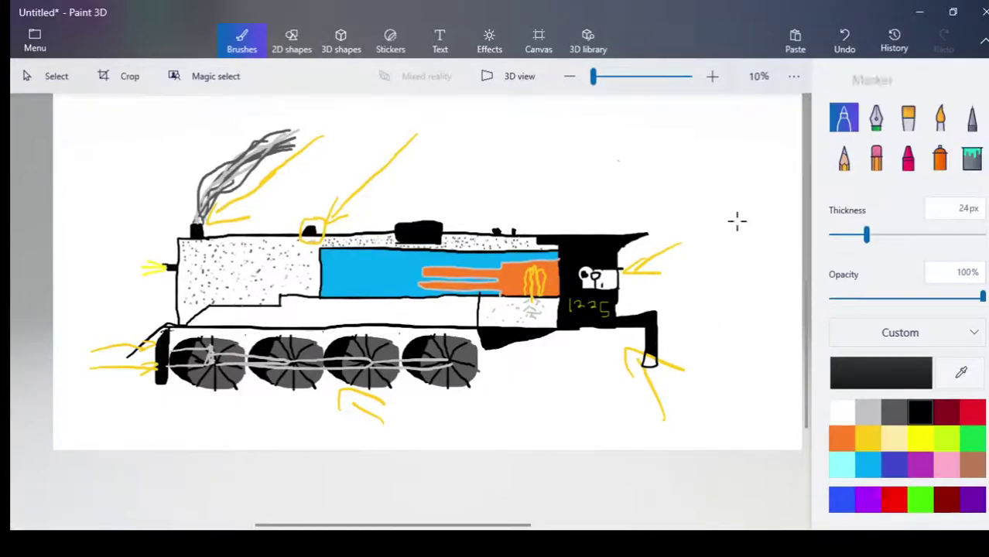
mouse_move(649, 345)
left_mouse_down()
mouse_move(679, 348)
mouse_move(692, 263)
mouse_move(803, 250)
left_mouse_up()
mouse_move(685, 339)
left_mouse_down()
mouse_move(680, 400)
mouse_move(835, 404)
left_mouse_up()
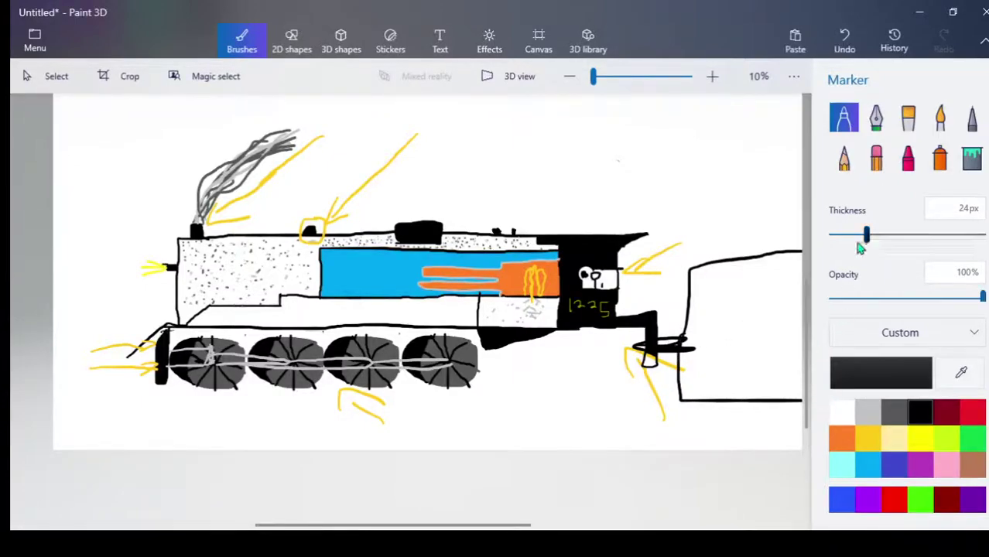
left_click(972, 157)
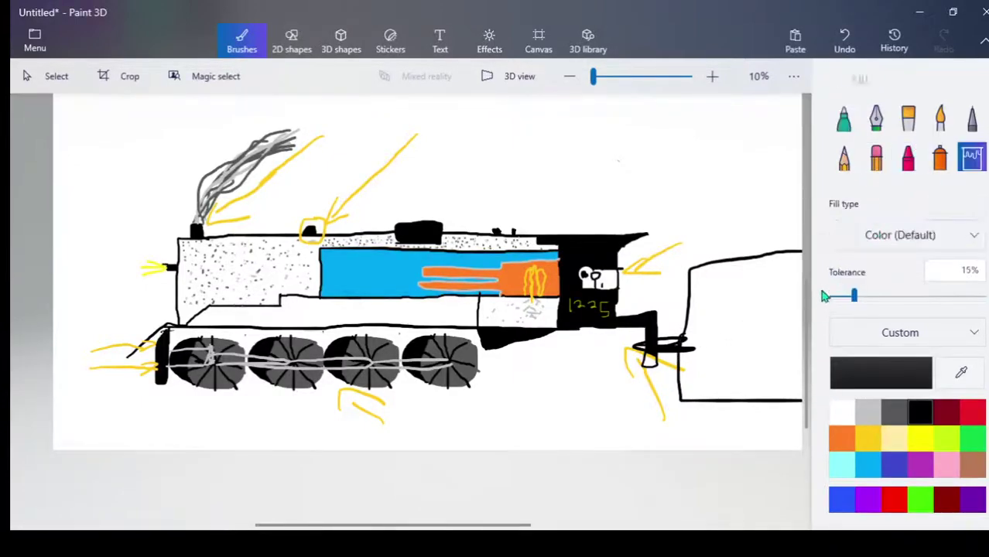
left_click(849, 120)
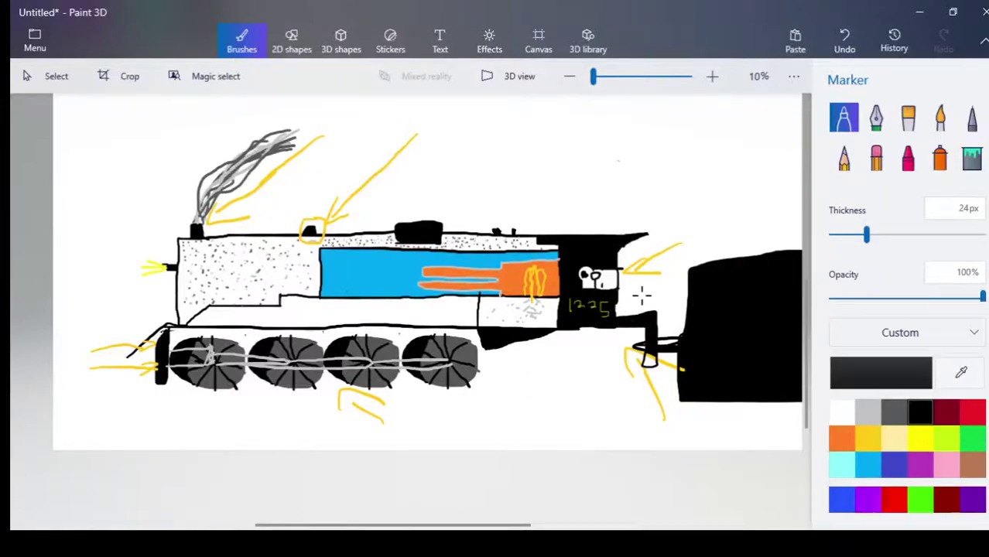
mouse_move(664, 293)
left_mouse_down()
mouse_move(634, 292)
mouse_move(684, 294)
left_mouse_up()
Try a large black loop around the locomotive ahead of the cab, and undo the loop.
mouse_move(435, 177)
left_mouse_down()
mouse_move(193, 206)
mouse_move(81, 324)
mouse_move(154, 428)
mouse_move(478, 422)
mouse_move(576, 300)
mouse_move(527, 203)
mouse_move(397, 194)
left_mouse_up()
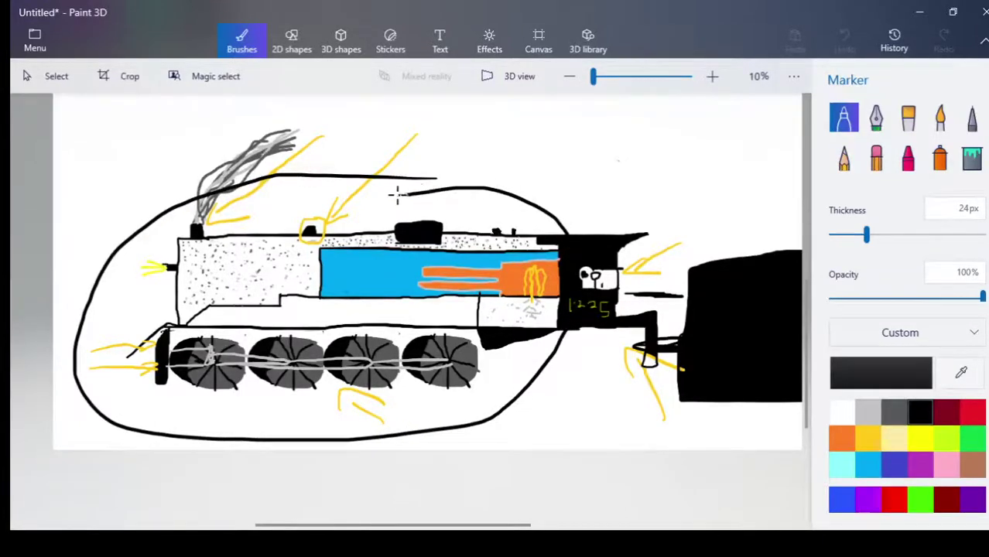
left_click(844, 39)
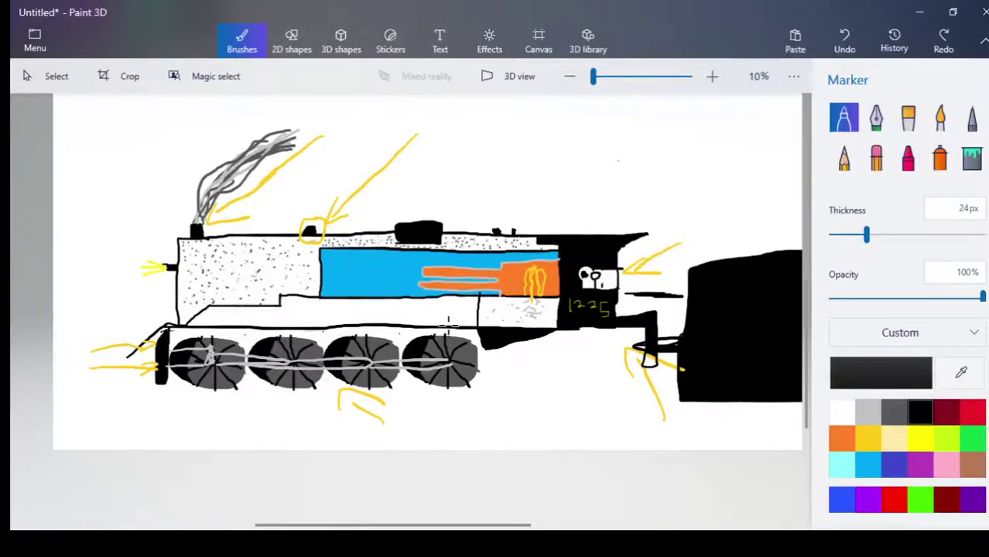
Add a small black stroke above the rearmost wheel and another gold arrow pointing down to the circled dome.
left_click_drag(455, 329, 458, 328)
left_click(868, 440)
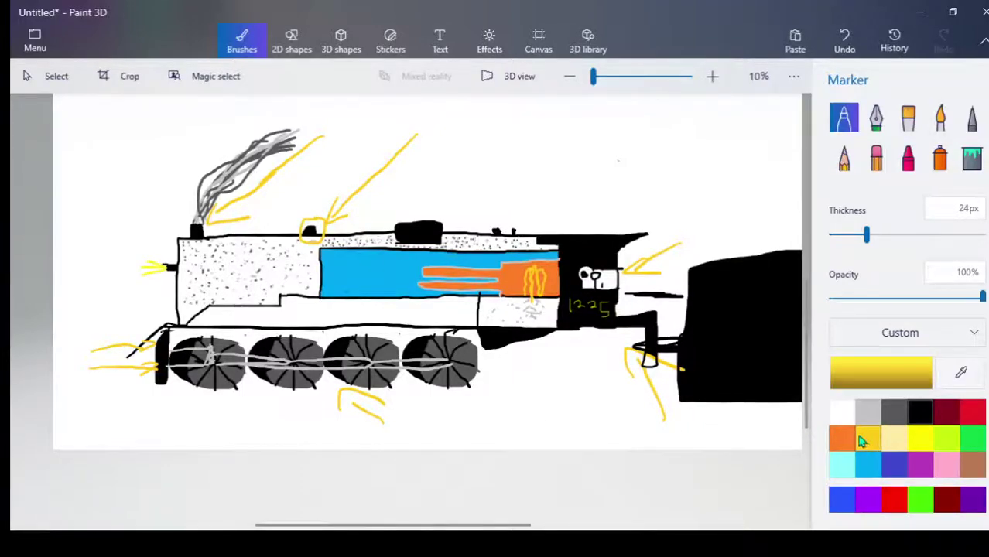
mouse_move(356, 133)
left_mouse_down()
mouse_move(305, 221)
mouse_move(347, 188)
left_mouse_up()
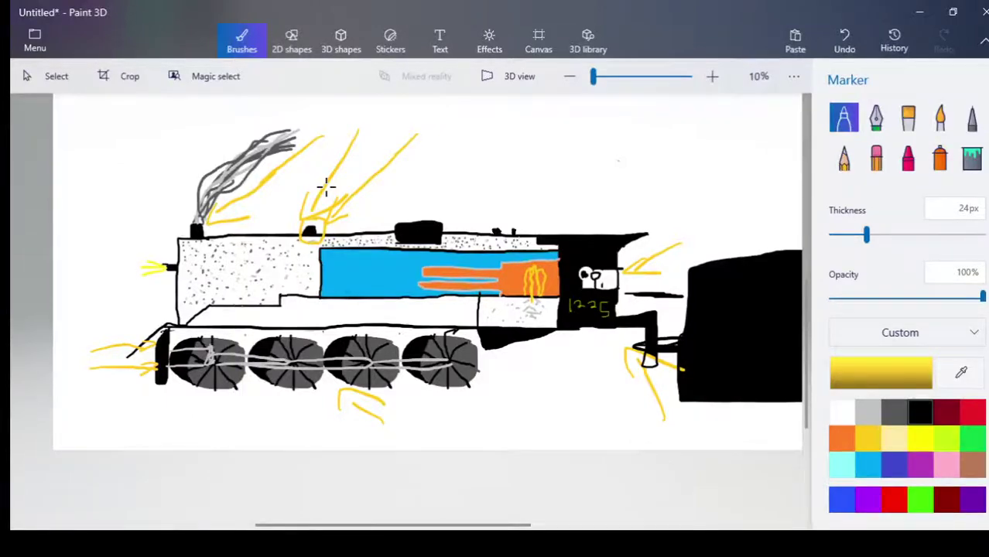
left_click_drag(314, 188, 304, 204)
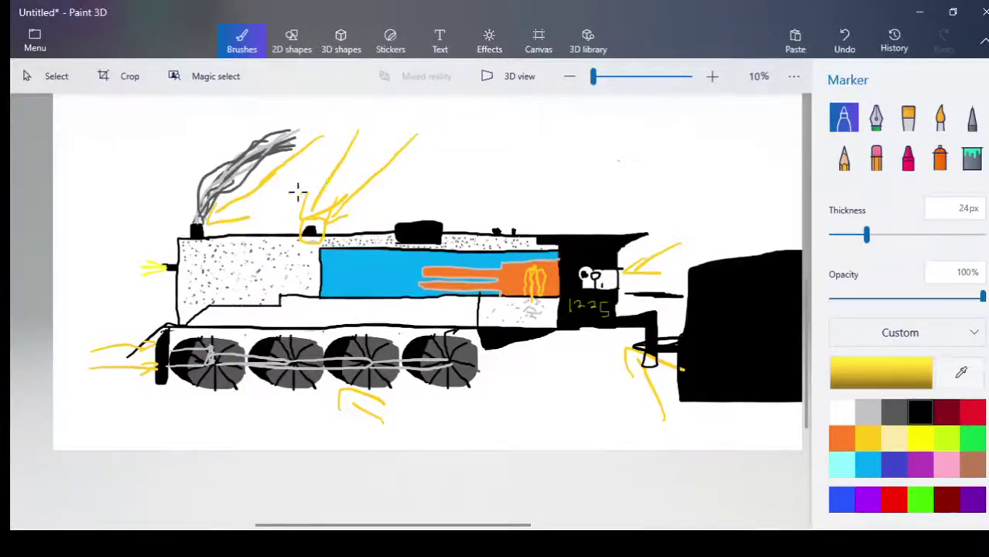